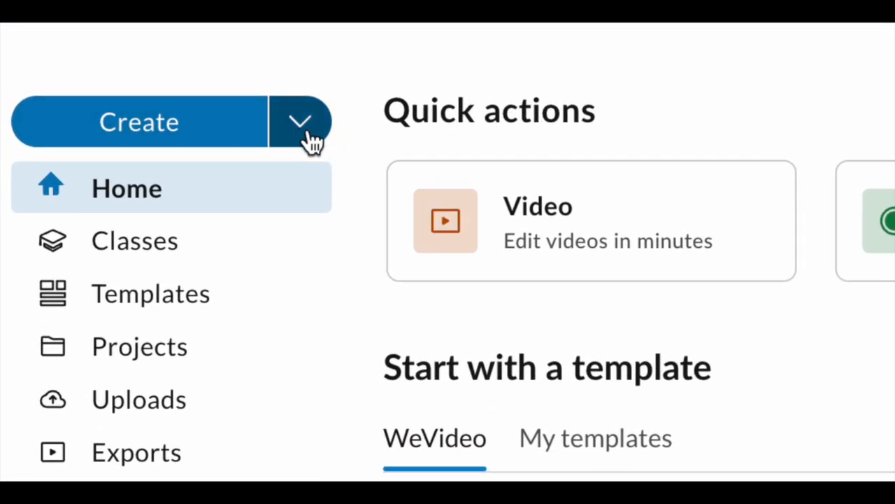
Create a podcast project and choose USB Audio CODEC (08bb:2902) as the audio source for the voice recording.
click(310, 126)
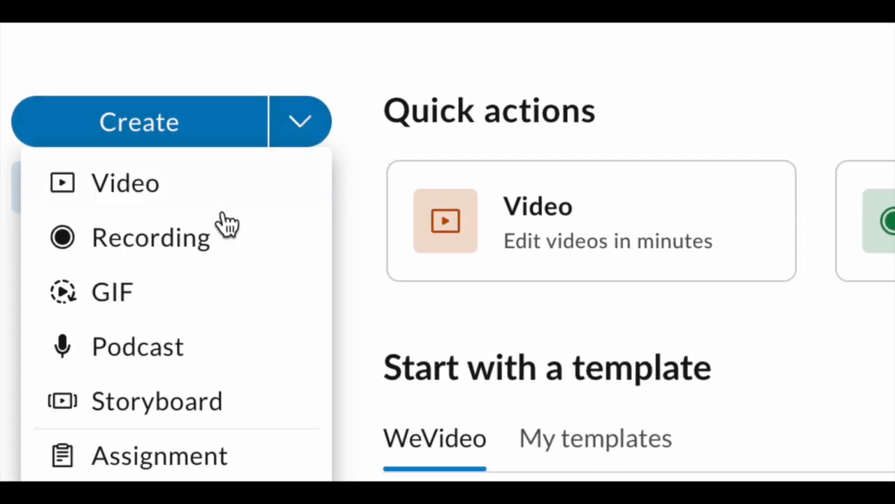
click(157, 353)
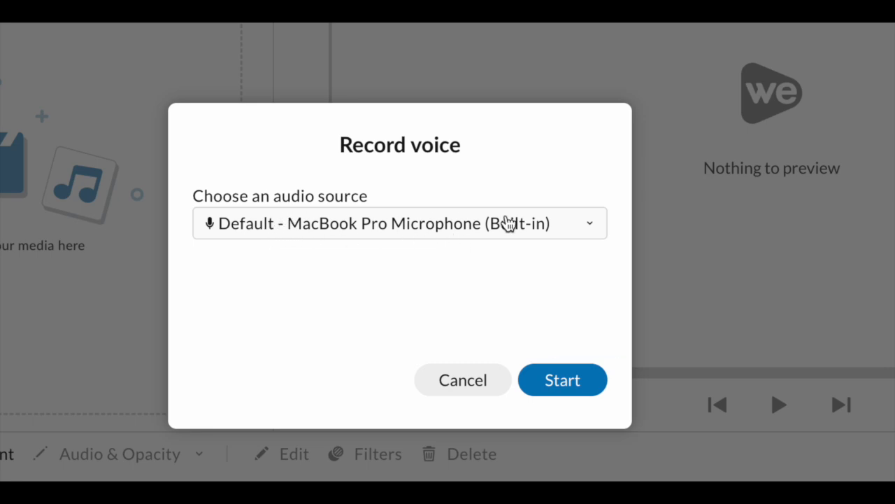
click(455, 233)
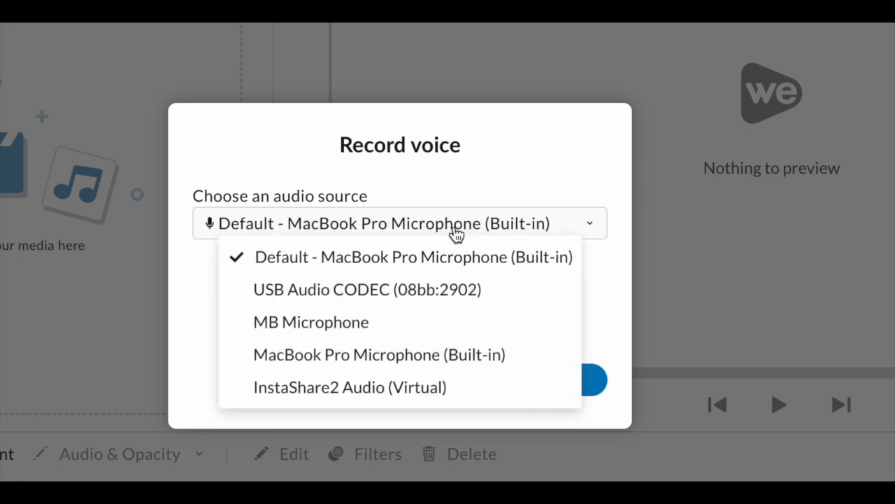
click(344, 288)
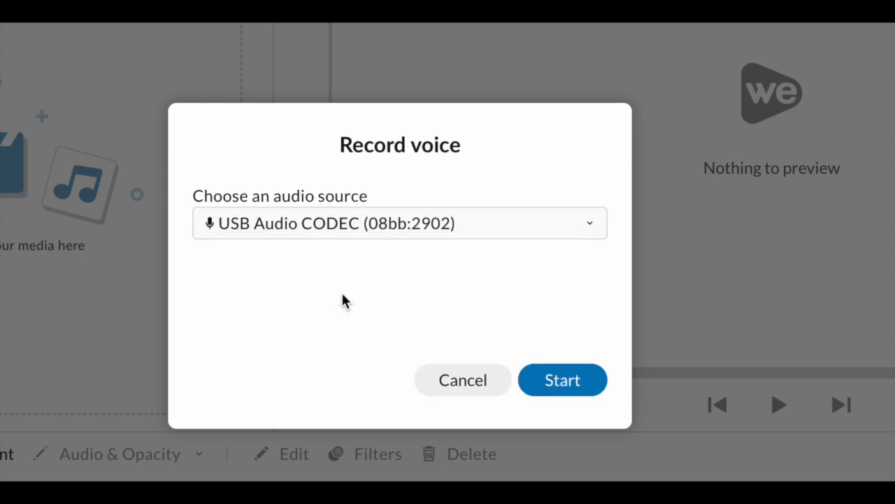
click(564, 385)
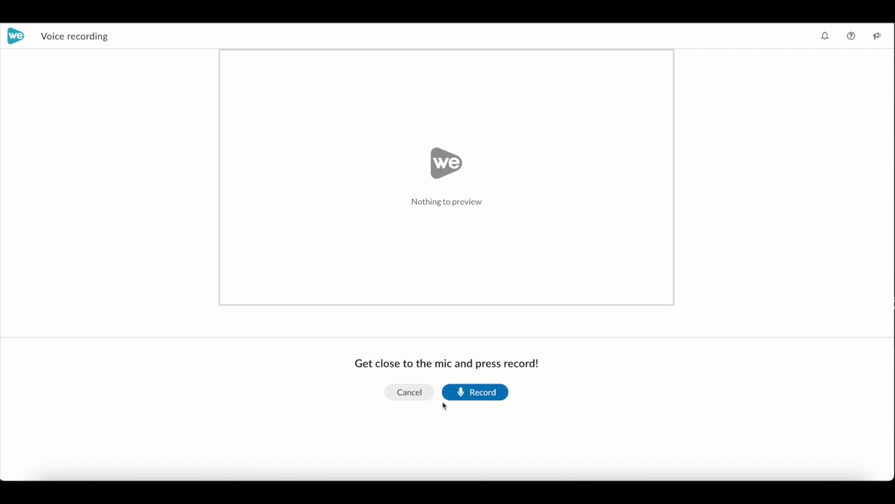
Record a voice clip about 6 seconds long and save it to the project.
click(487, 399)
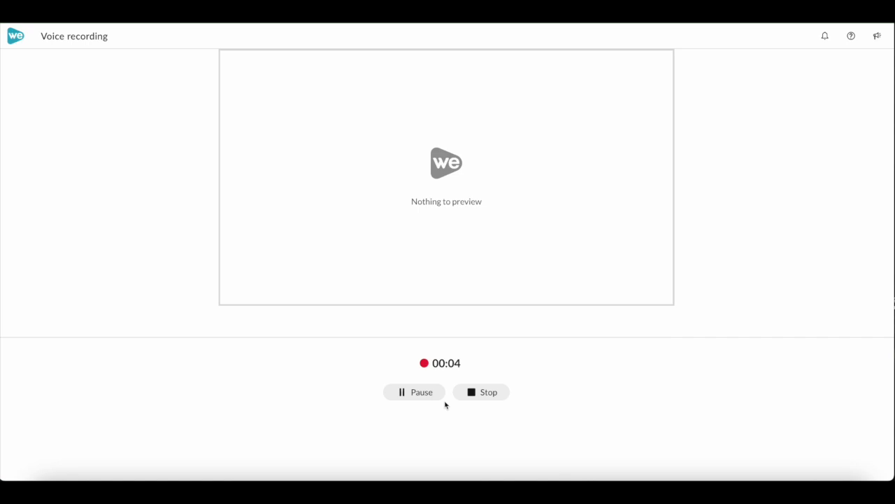
click(484, 392)
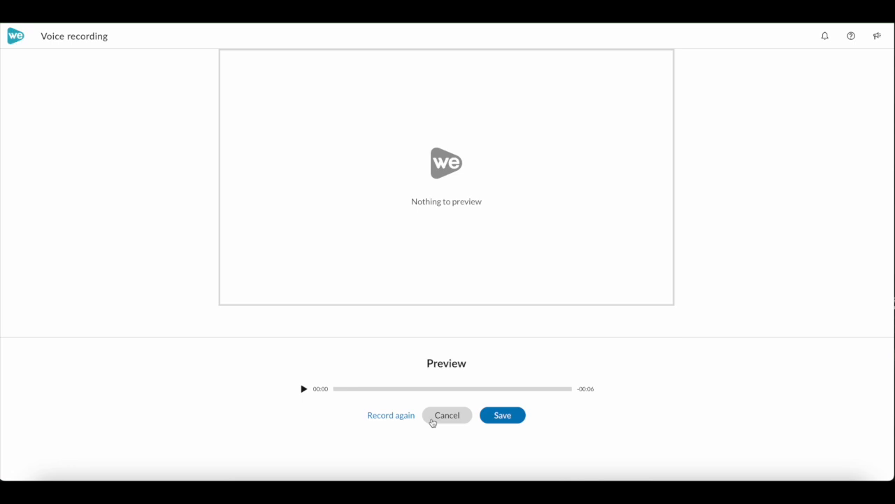
click(503, 415)
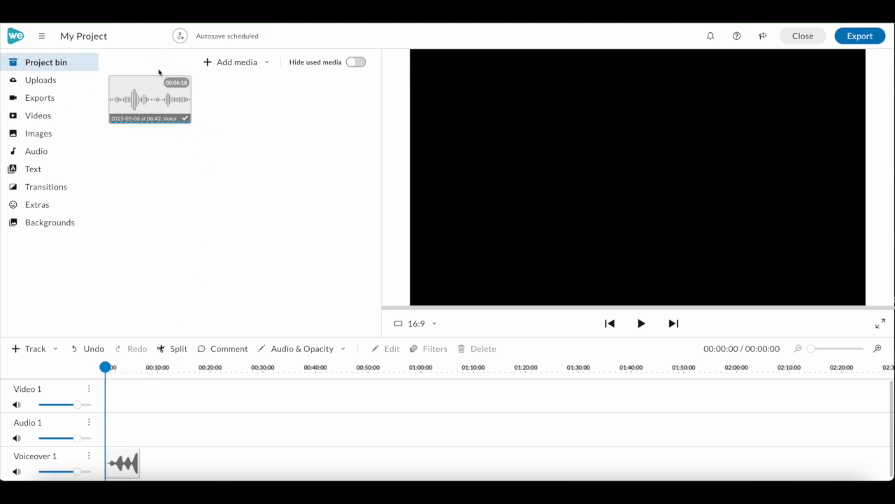
Adjust the start and end edges of the voice clip on the Voiceover 1 track.
mouse_move(84, 474)
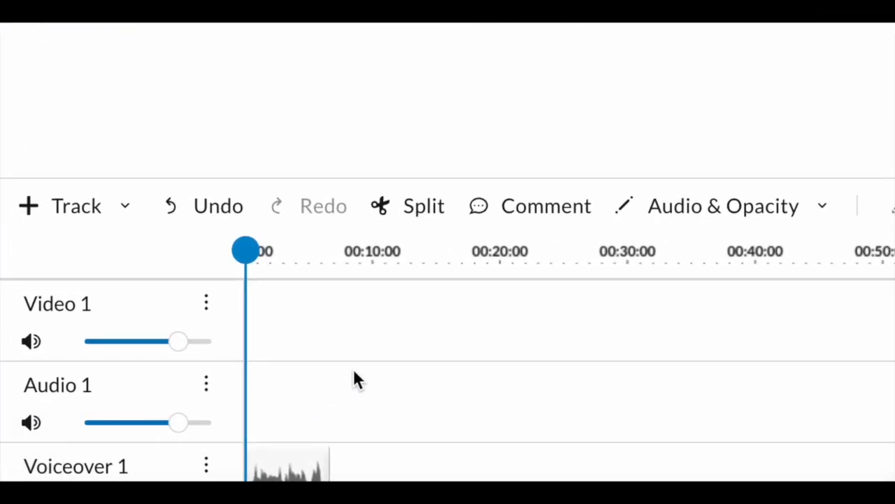
scroll(305, 395, down, 1)
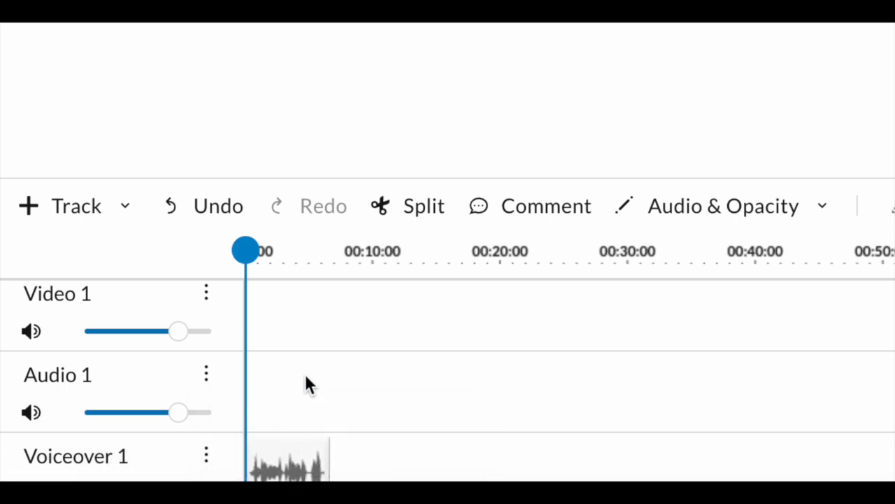
scroll(306, 376, up, 1)
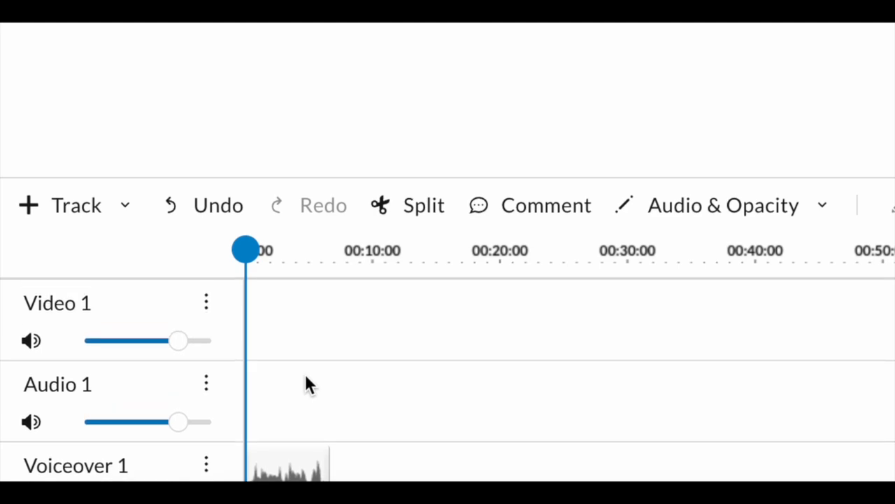
scroll(306, 376, down, 1)
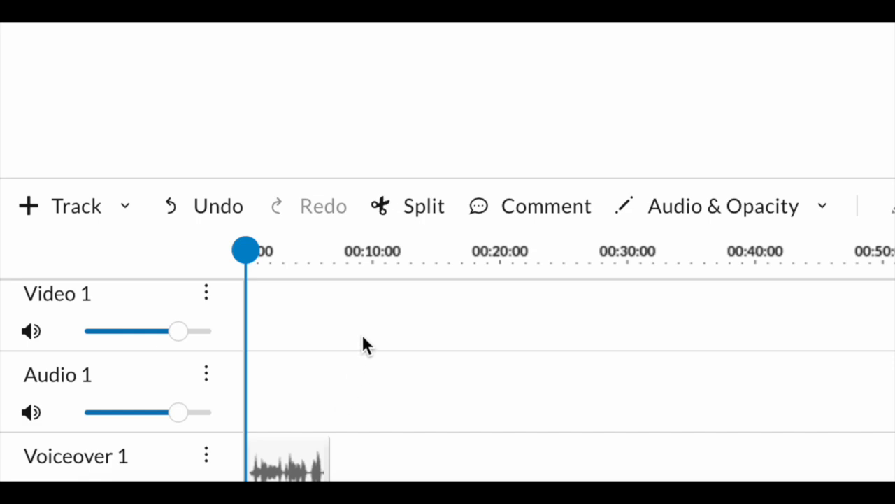
mouse_move(248, 247)
mouse_down()
mouse_move(295, 245)
mouse_move(254, 241)
mouse_up()
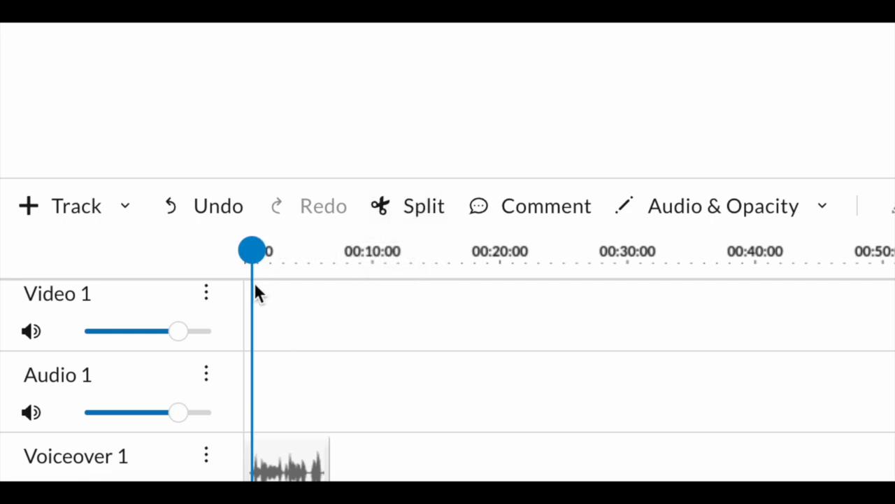
click(245, 475)
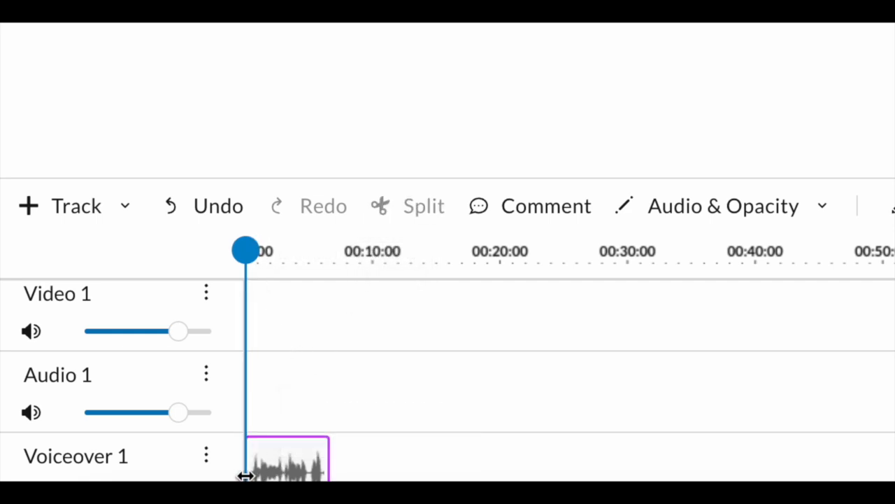
drag(256, 475, 238, 473)
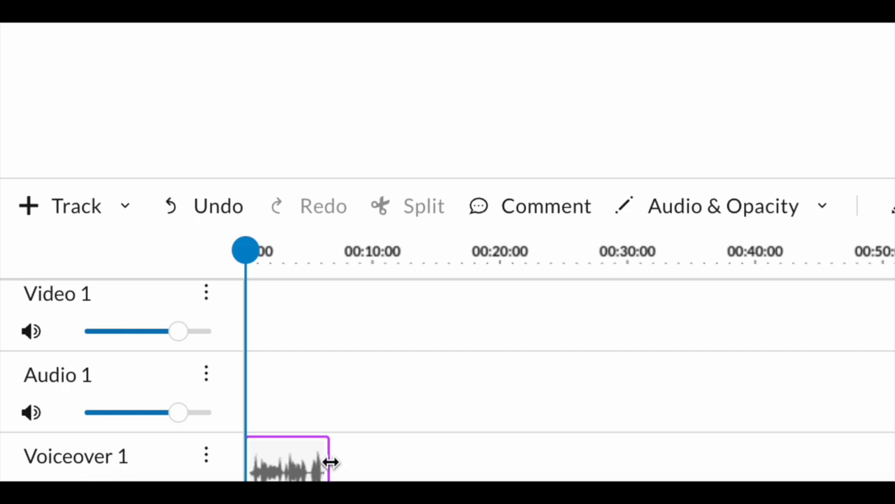
mouse_move(330, 464)
mouse_down()
mouse_move(312, 462)
mouse_move(331, 462)
mouse_up()
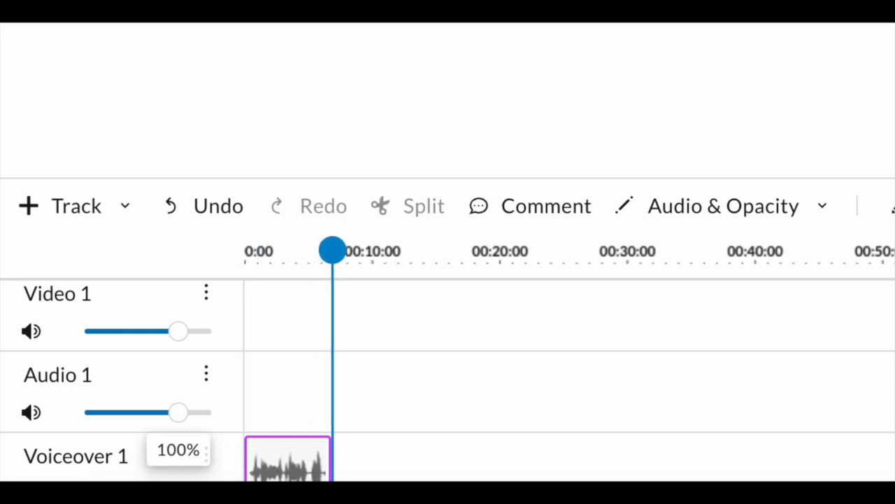
Try the Fade option in the voiceover clip's audio settings, switch it back off and finish editing the clip.
click(209, 469)
double_click(270, 468)
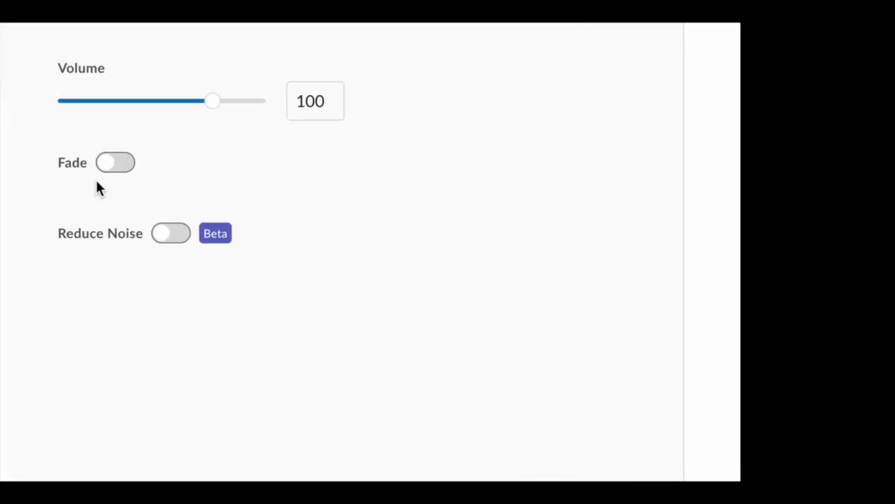
click(105, 170)
click(105, 170)
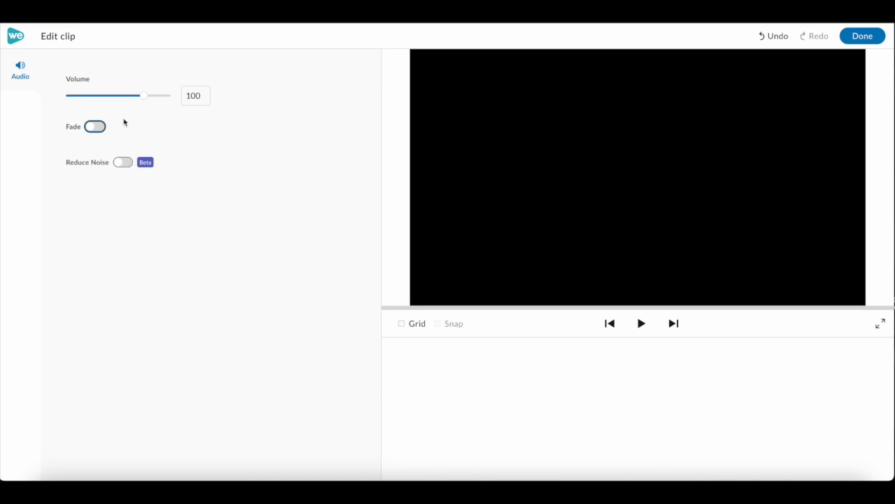
click(870, 37)
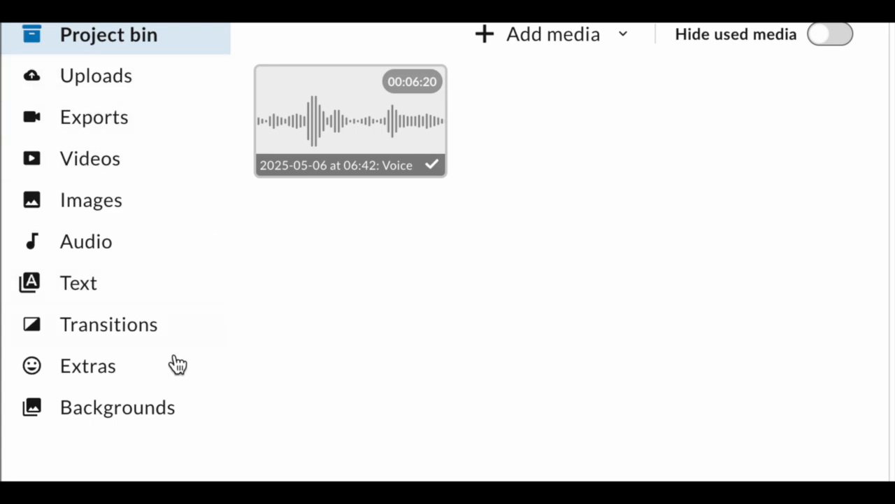
Show the stock audio library to look over the available music categories.
click(72, 244)
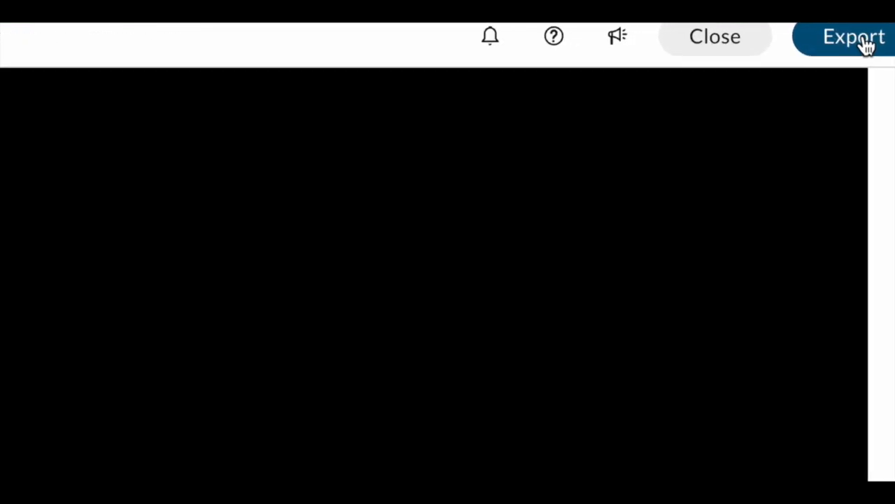
Export My Project as a Podcast (audio-only MP3) with Google Drive as the destination.
click(854, 44)
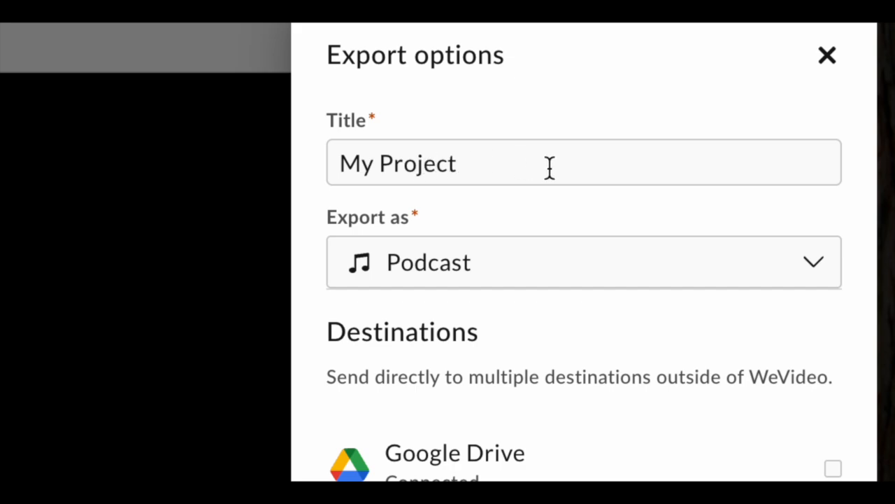
click(447, 257)
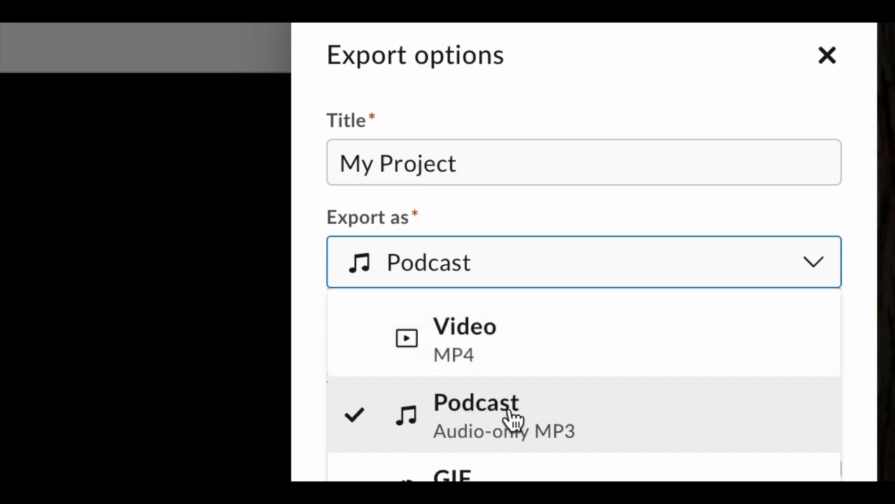
click(487, 432)
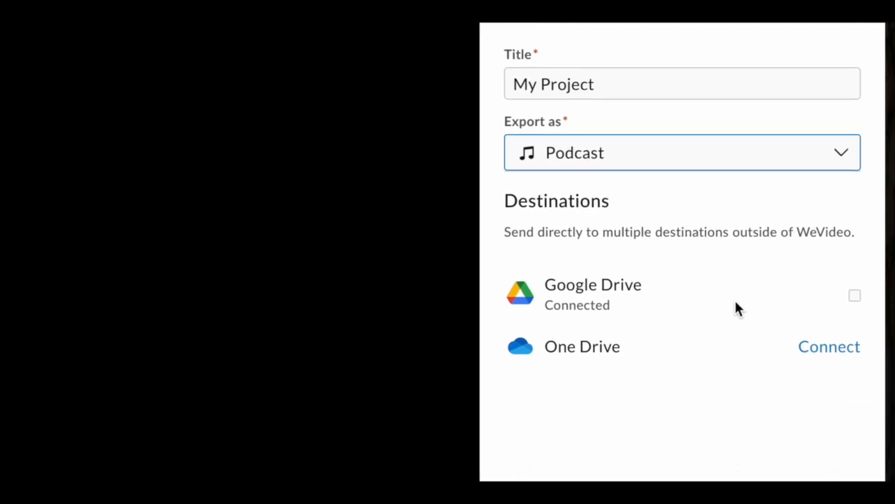
click(855, 298)
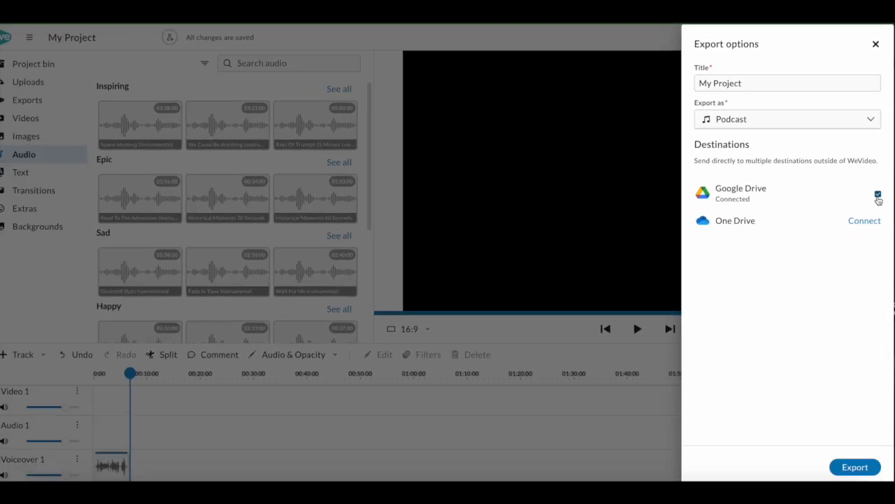
click(879, 196)
click(878, 194)
click(853, 467)
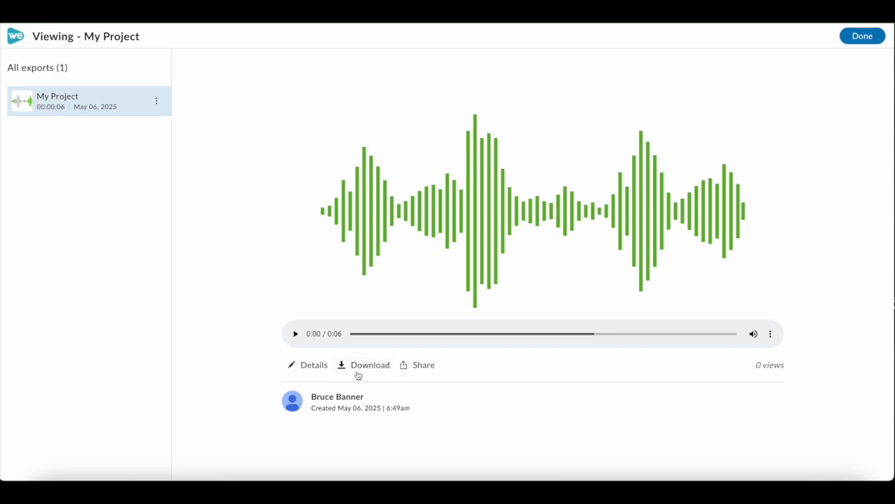
View the exported podcast's link privacy and publishing options, then close them.
click(420, 363)
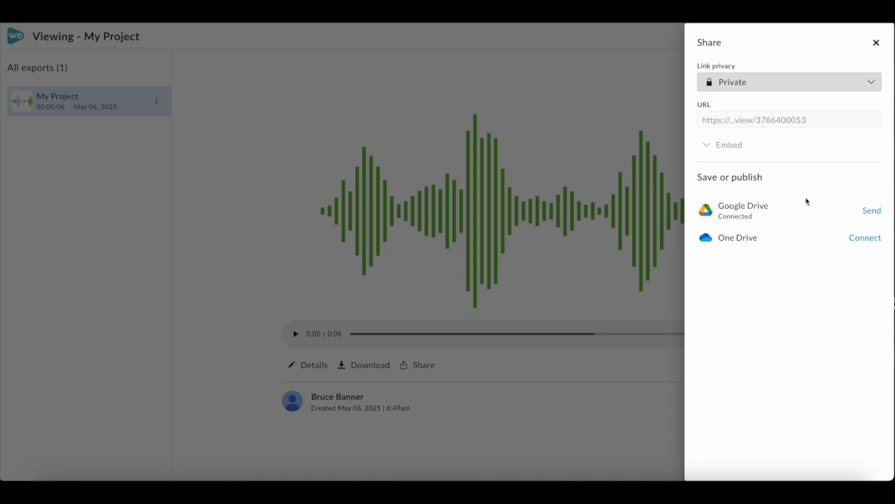
click(215, 192)
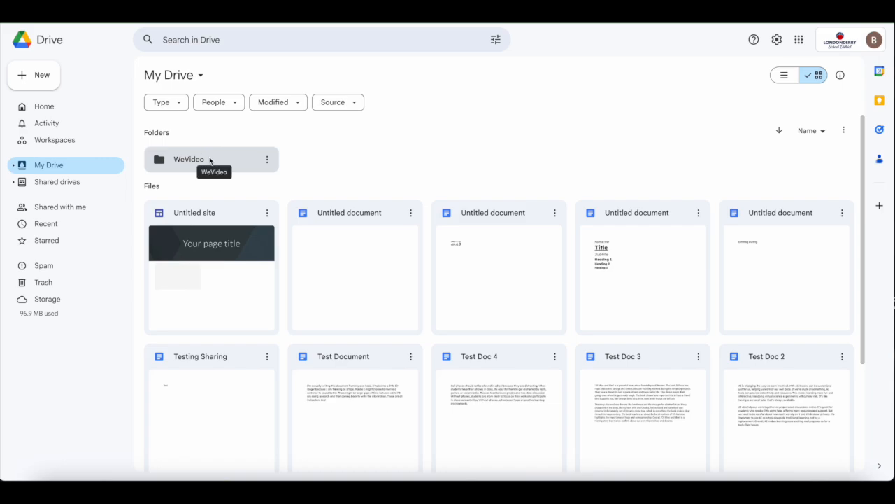
In Google Drive, open the WeVideo folder and review the sharing settings of the first My Project.mp3 file.
double_click(210, 160)
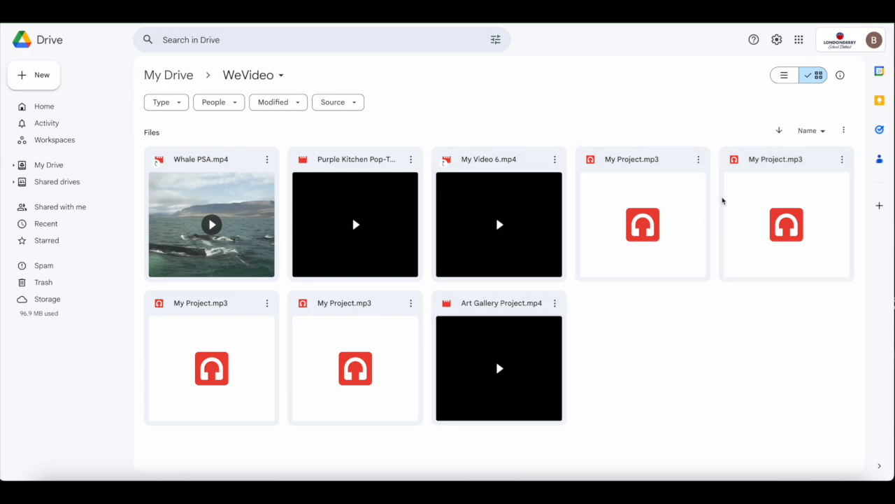
right_click(661, 190)
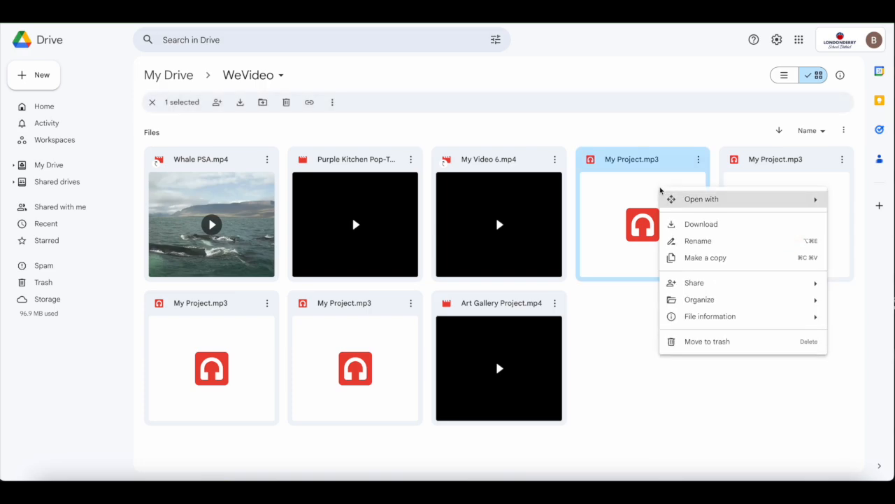
mouse_move(700, 286)
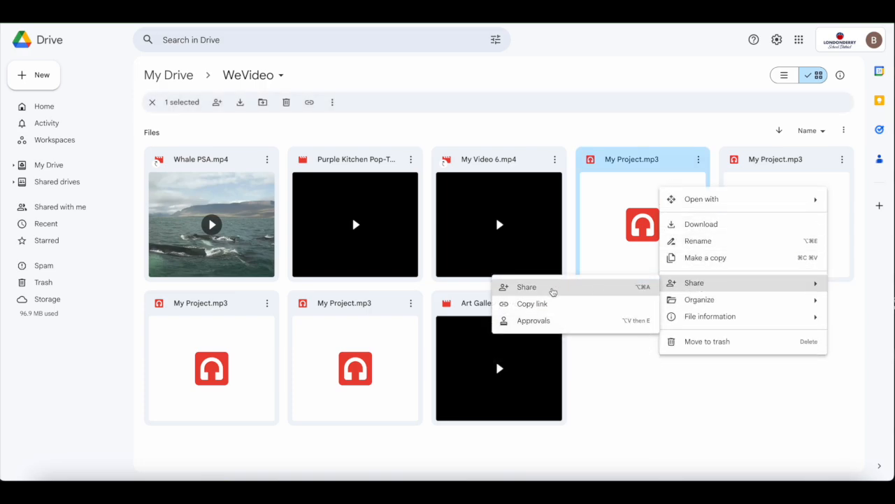
click(552, 291)
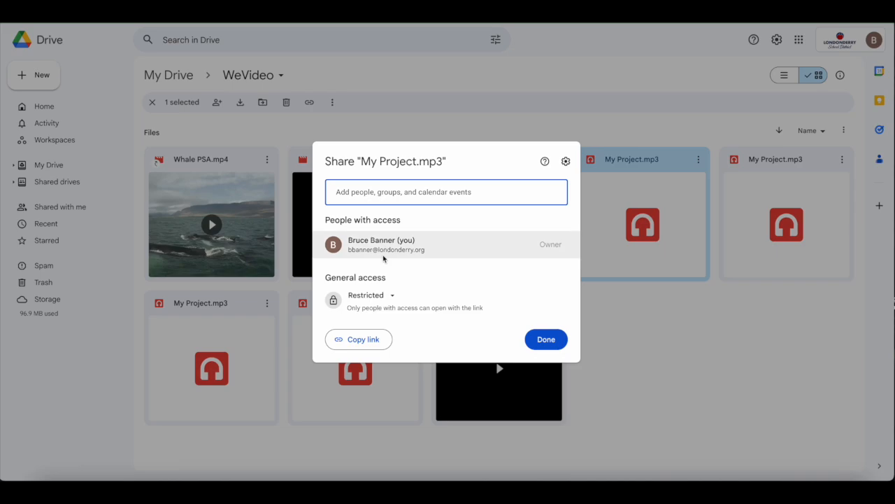
click(549, 341)
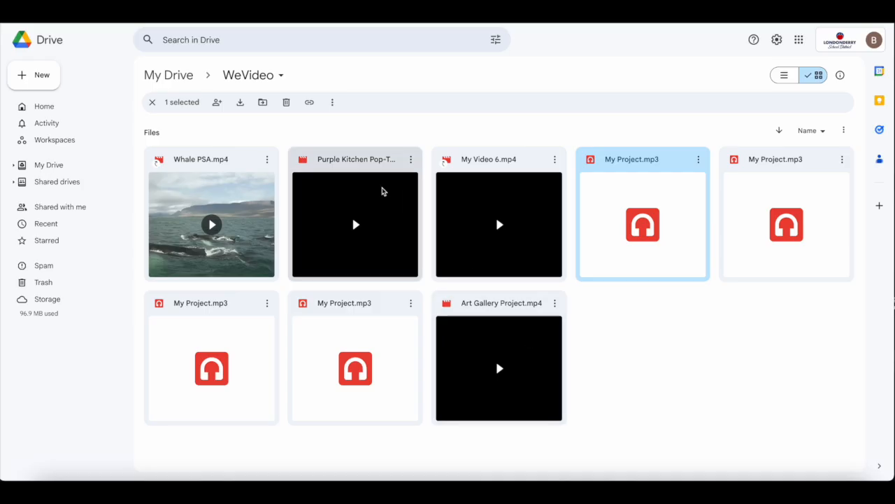